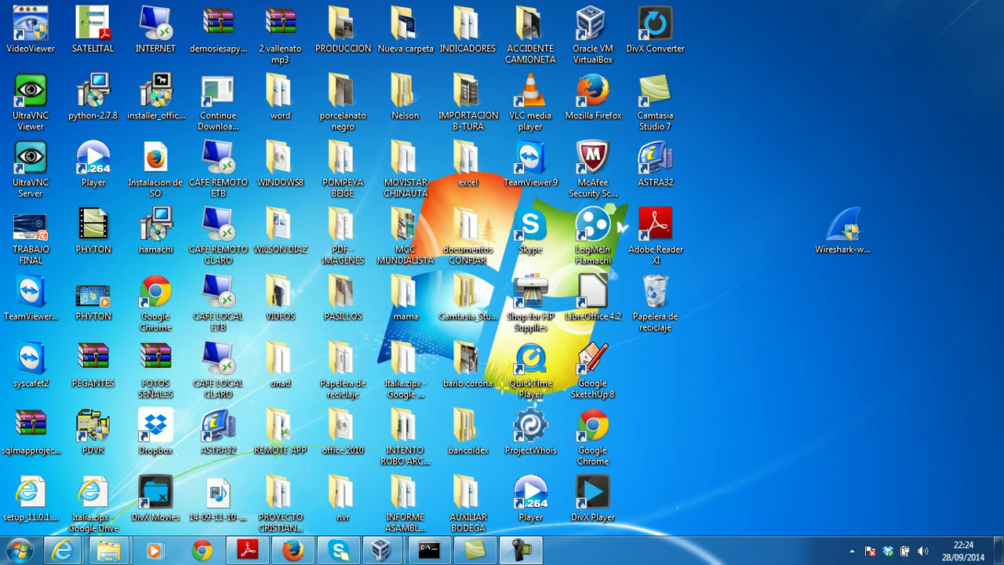
Check the Wireshark download page in Firefox for the stable release 1.12.1 Windows installers, and return to the desktop
left_click(843, 229)
left_click(313, 427)
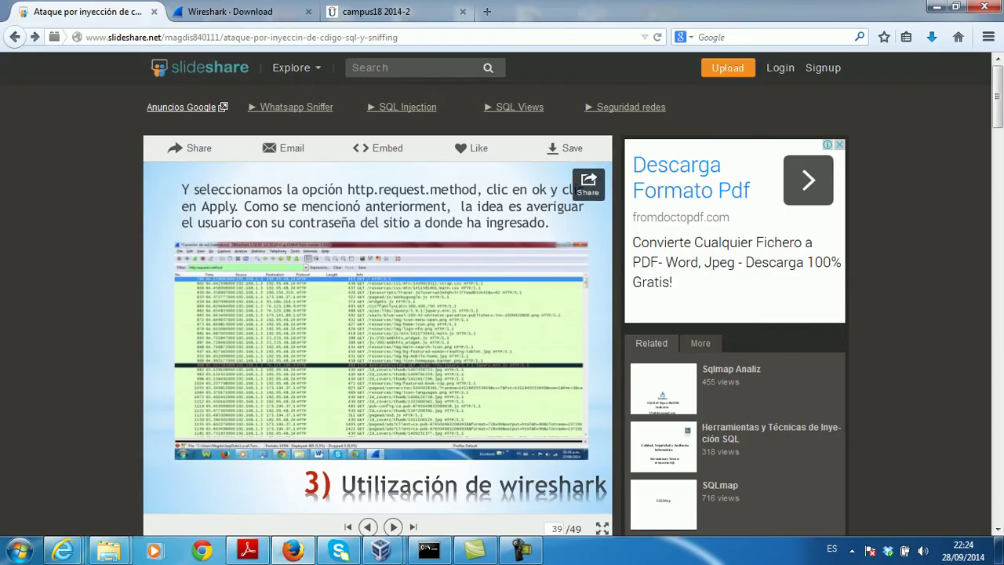
key("ctrl+Tab")
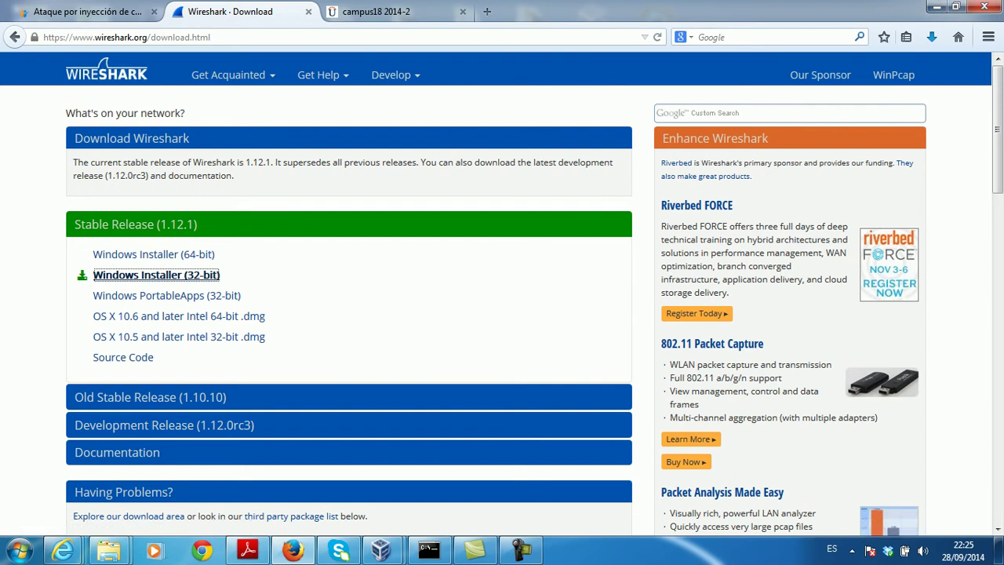
left_click(937, 7)
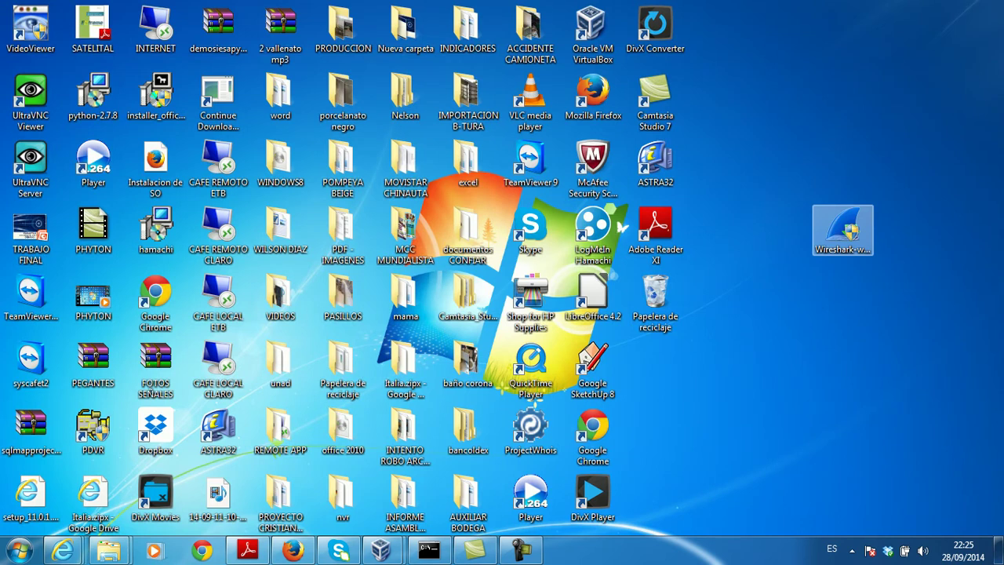
Run the Wireshark 1.12.1 (32-bit) installer from the desktop and accept its license agreement
left_click(842, 229)
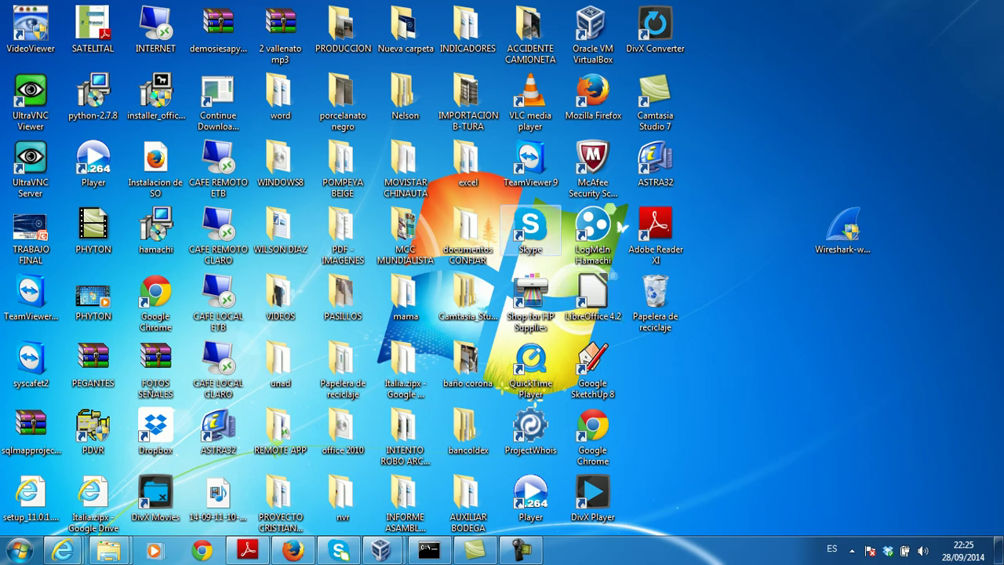
key("Return")
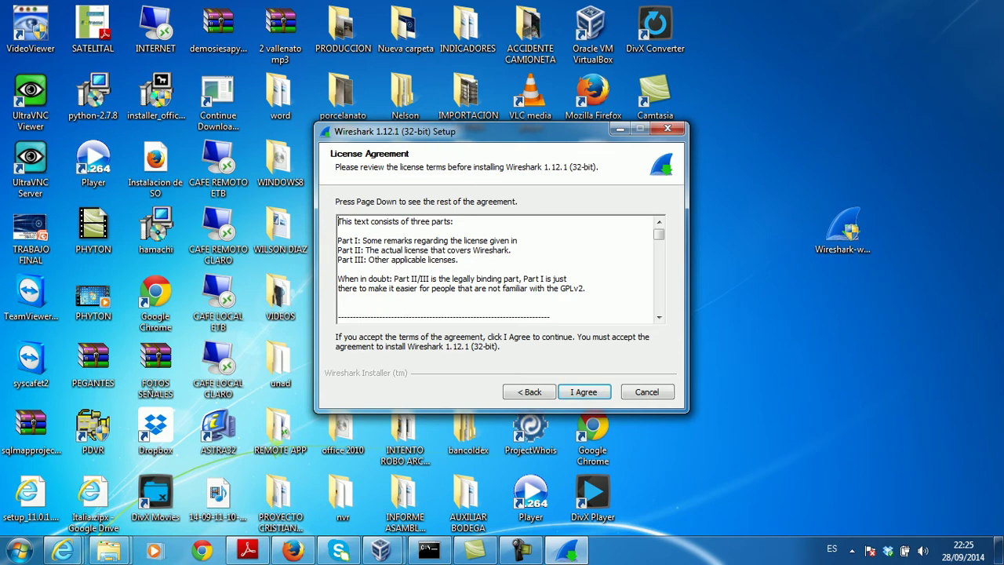
key("Return")
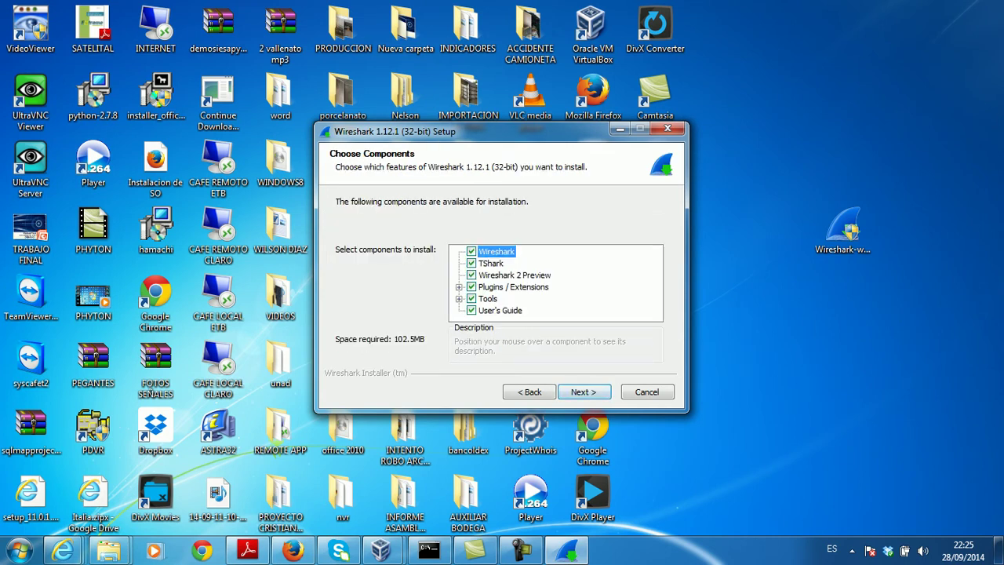
Keep the default components, shortcuts and C:\Program Files\Wireshark destination, and start the Wireshark installation with WinPcap 4.1.3 included
key("Return")
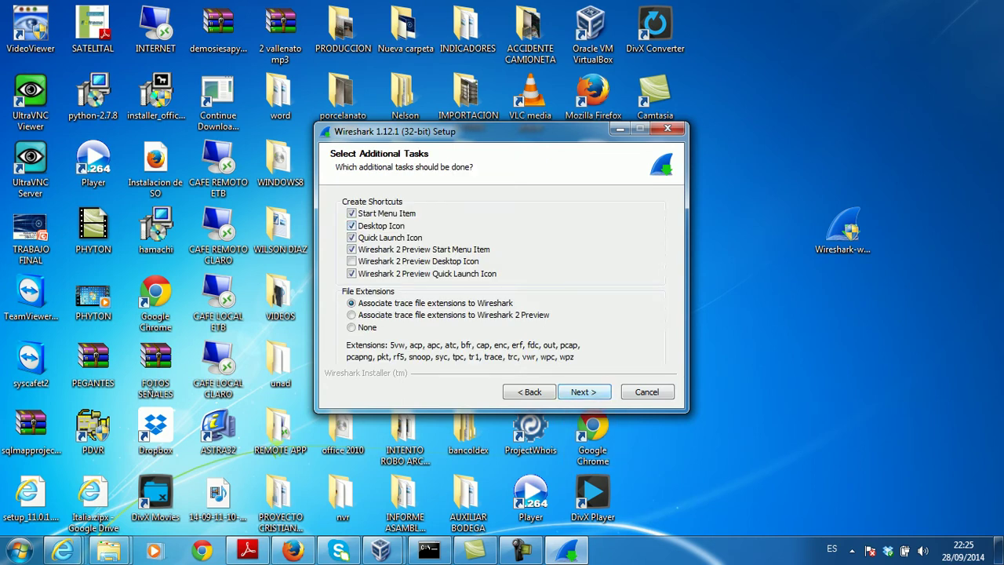
key("Return")
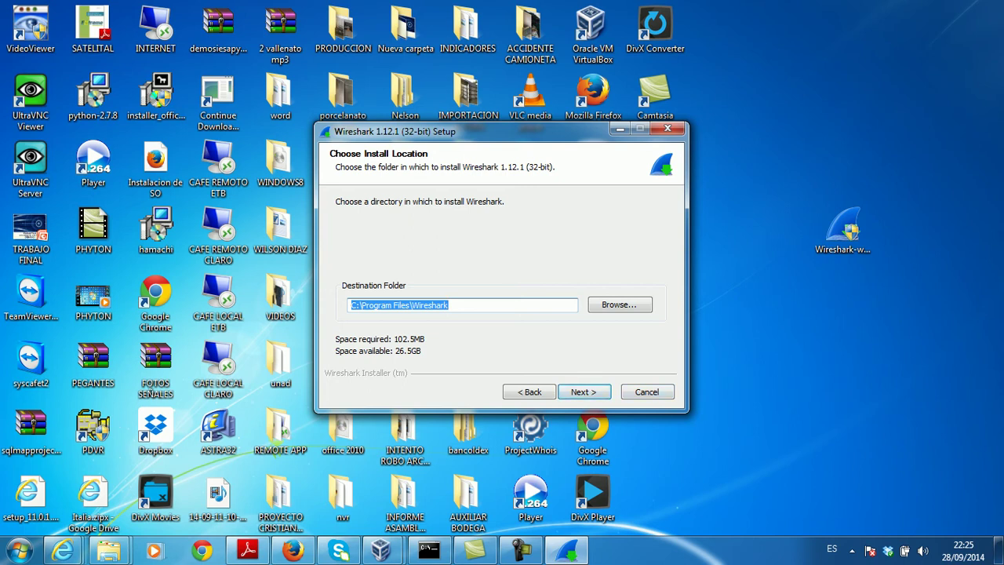
key("Return")
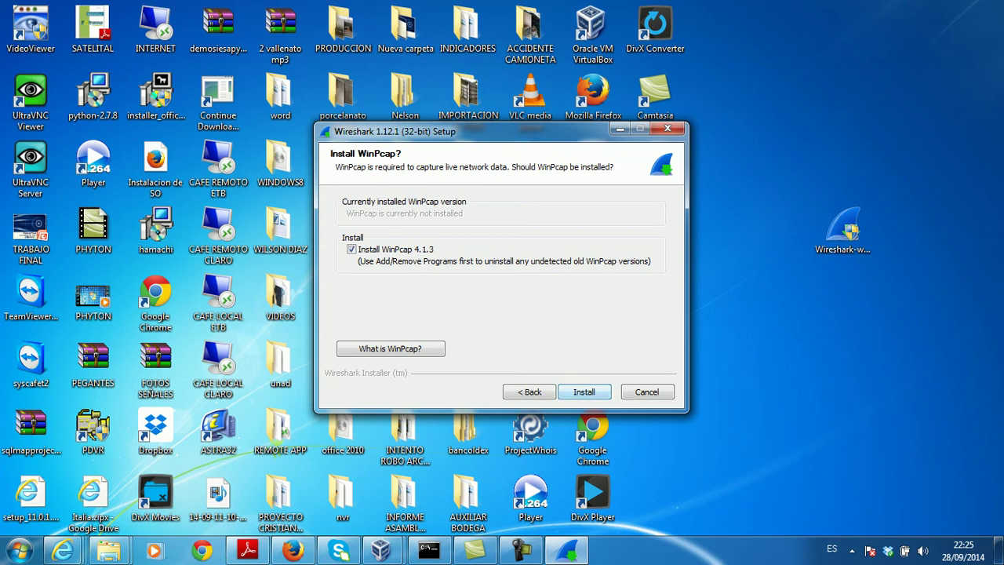
key("Return")
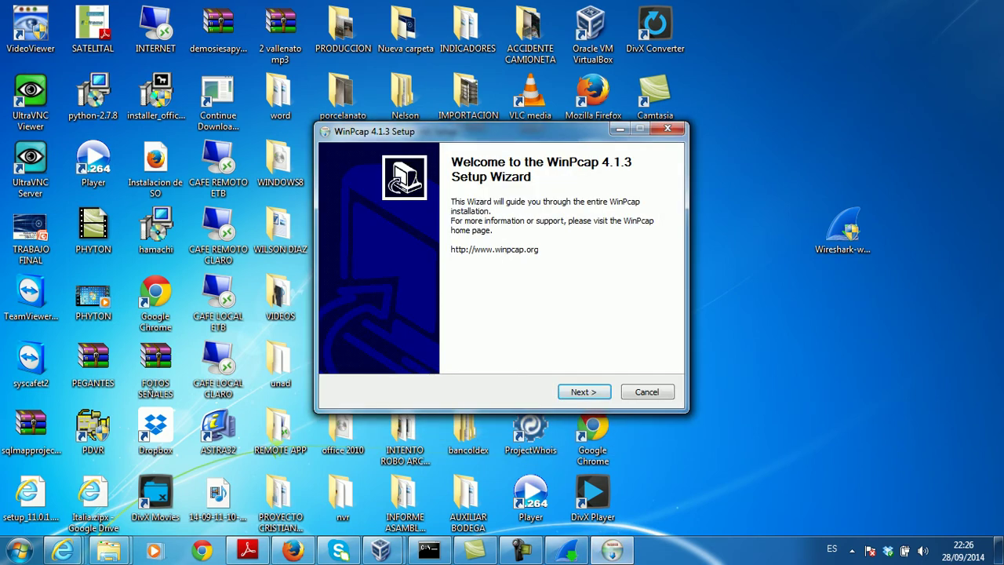
Accept the WinPcap 4.1.3 license and start its installation with the driver set to start automatically at boot time
key("Return")
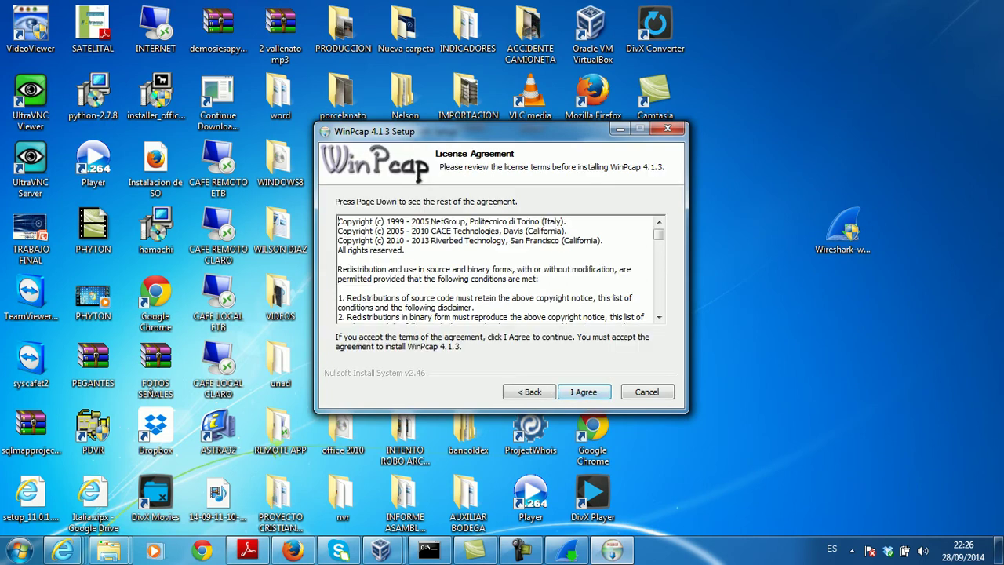
key("Return")
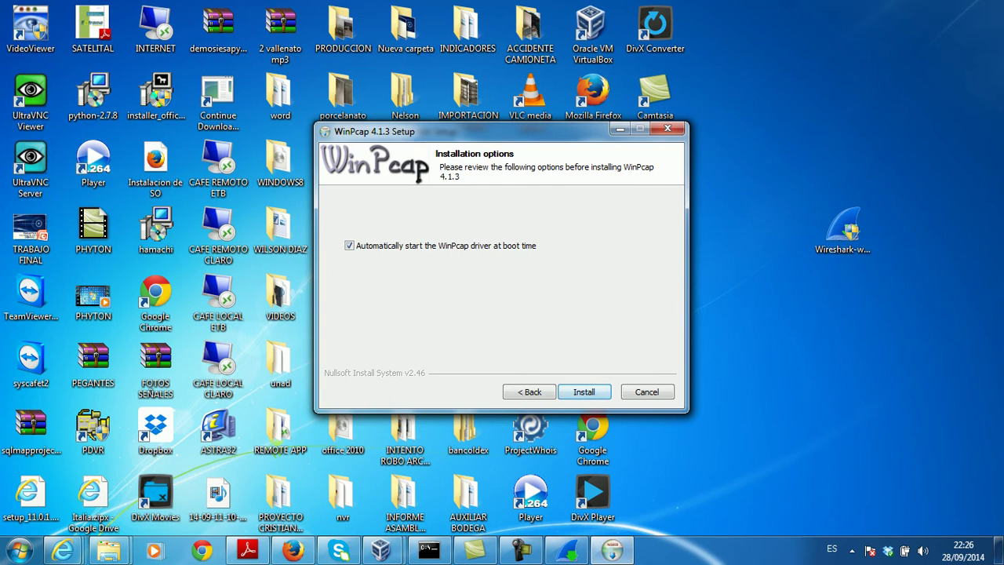
key("Return")
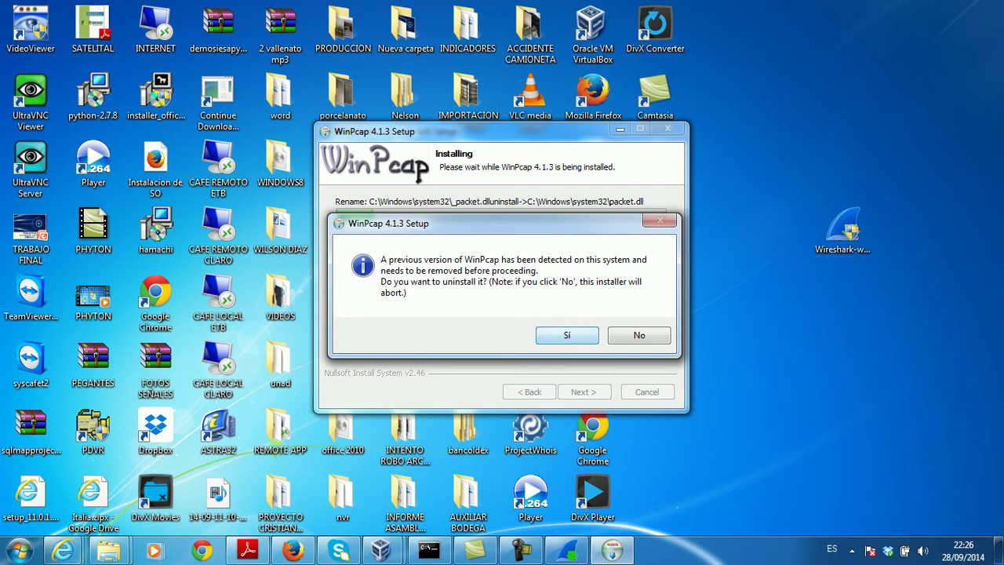
Agree to remove the previous WinPcap version and uninstall WinPcap 4.1.1 from C:\Program Files\WinPcap
key("Return")
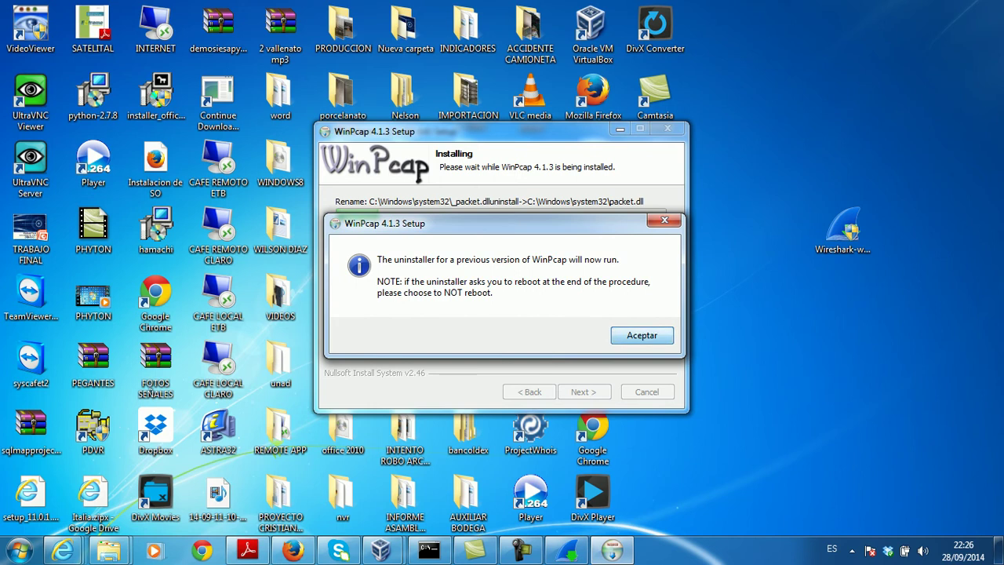
key("Return")
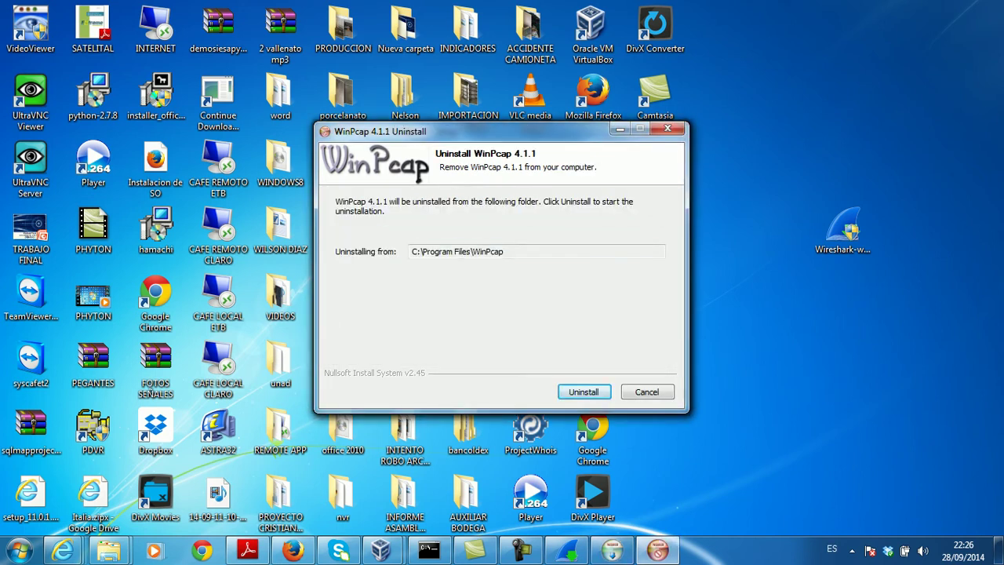
key("Return")
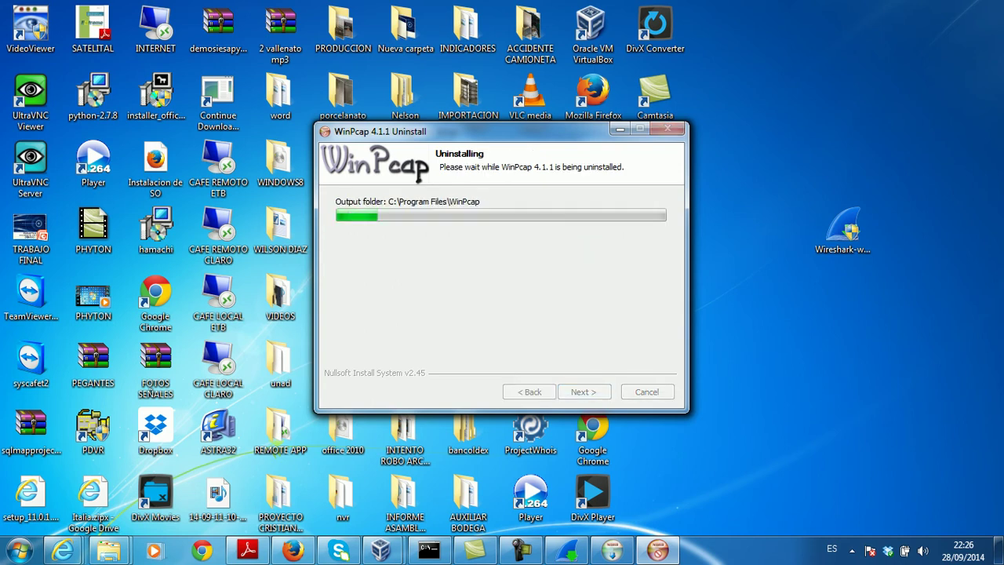
key("Return")
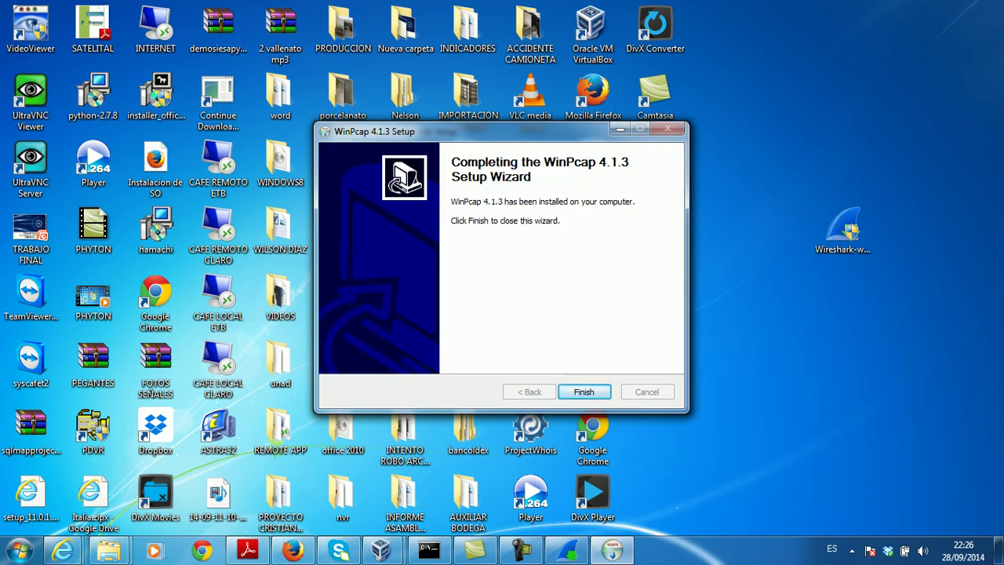
Finish the WinPcap and Wireshark setup wizards with the option to run Wireshark 1.12.1 (32-bit) enabled
key("Return")
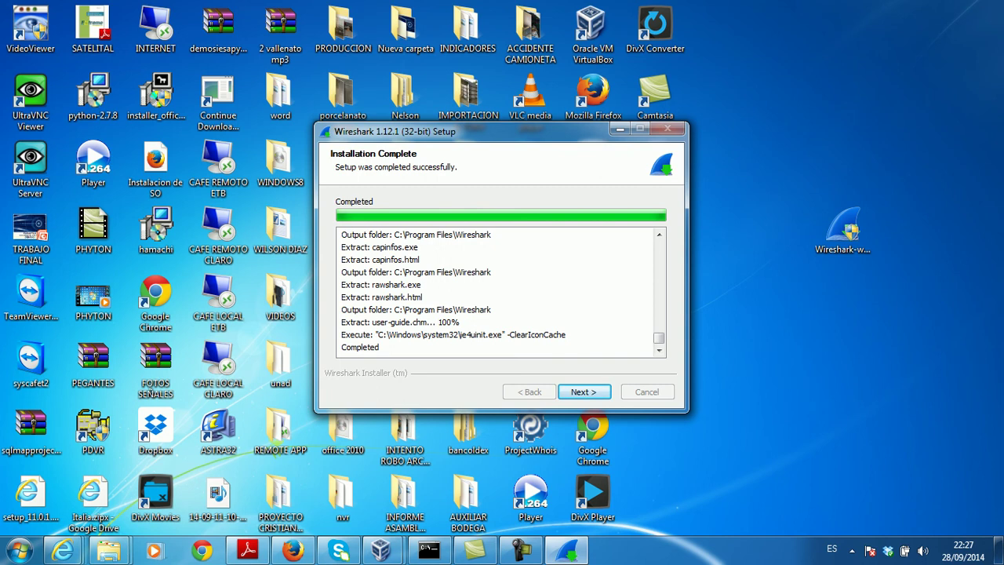
key("Return")
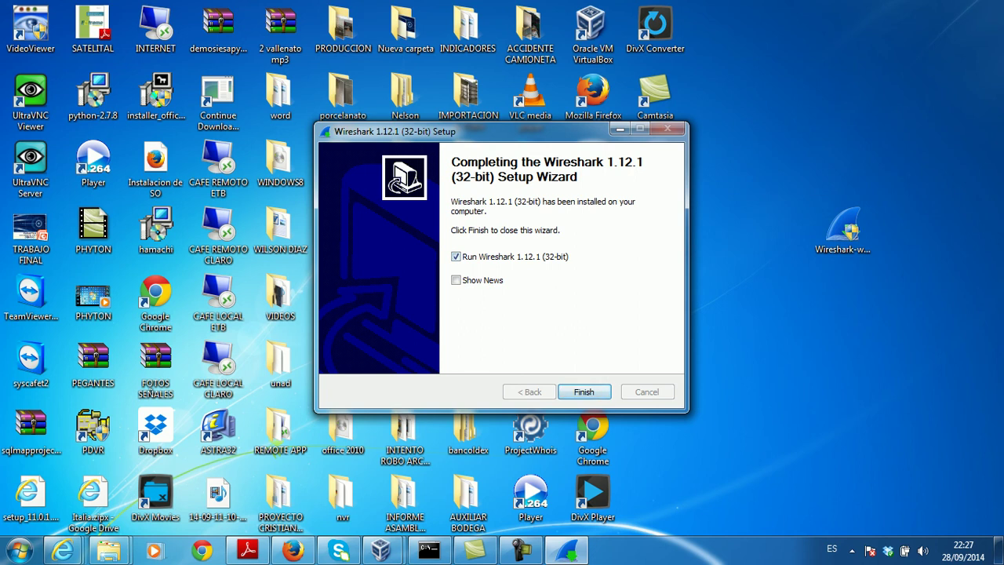
key("Return")
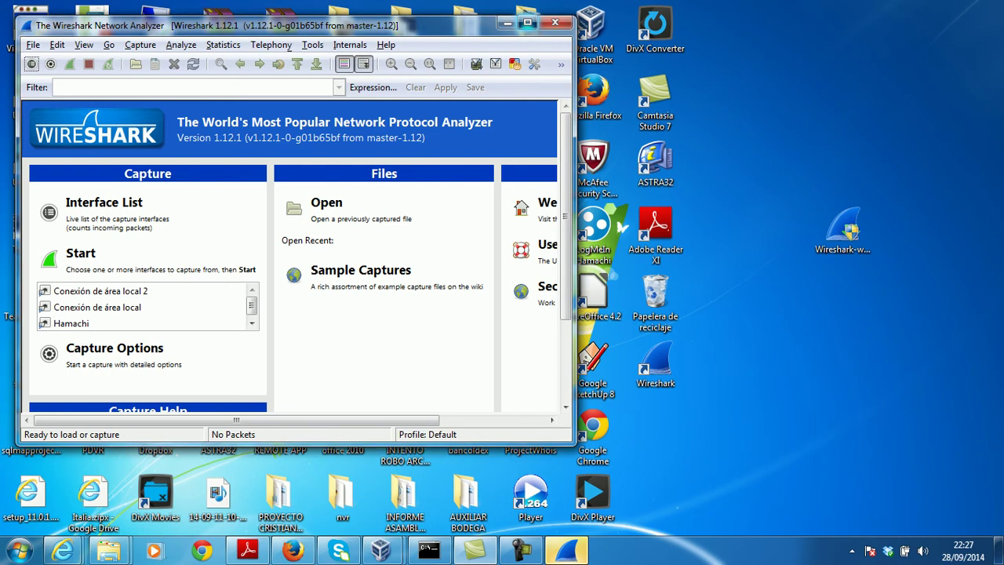
Place the unmaximized Wireshark window near the middle of the desktop and enlarge it to fit the Capture, Files and Online columns
left_click(527, 22)
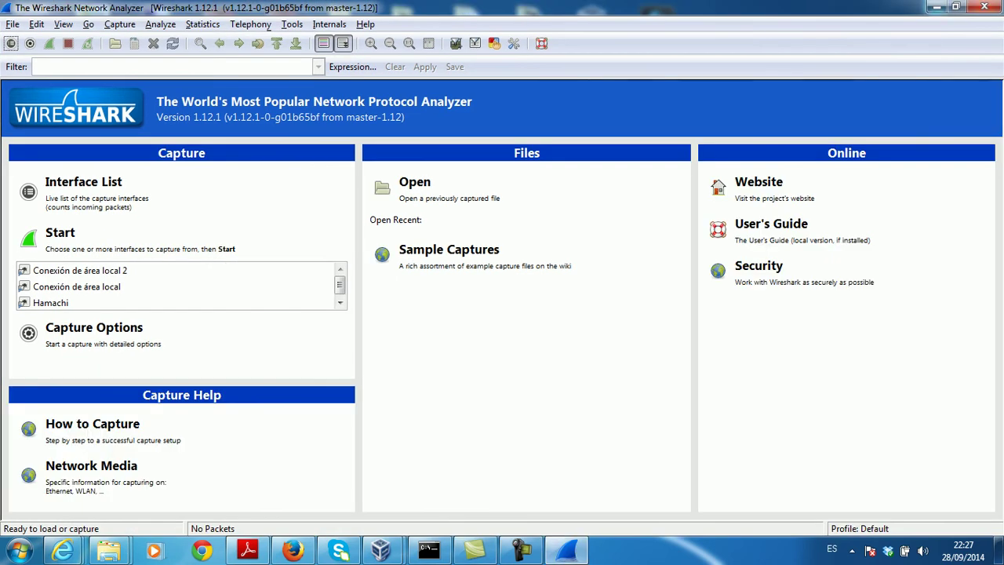
left_click(956, 7)
left_click_drag(235, 25, 339, 34)
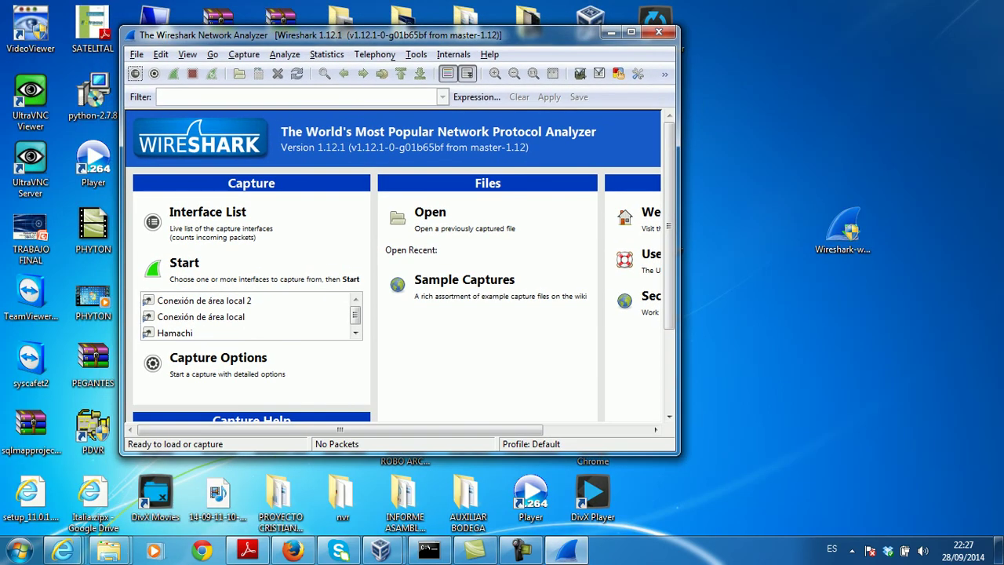
left_click_drag(681, 252, 815, 252)
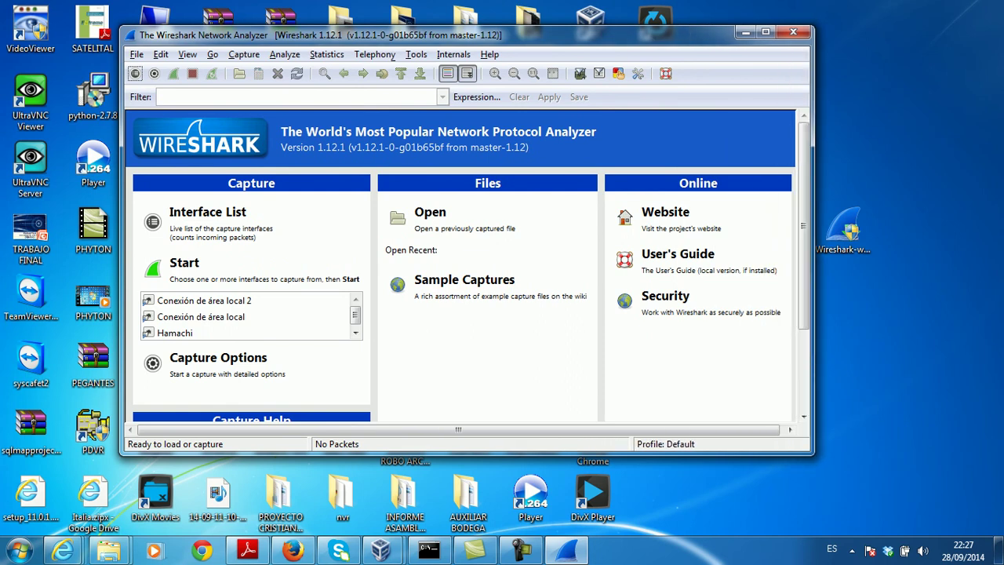
left_click_drag(470, 454, 471, 492)
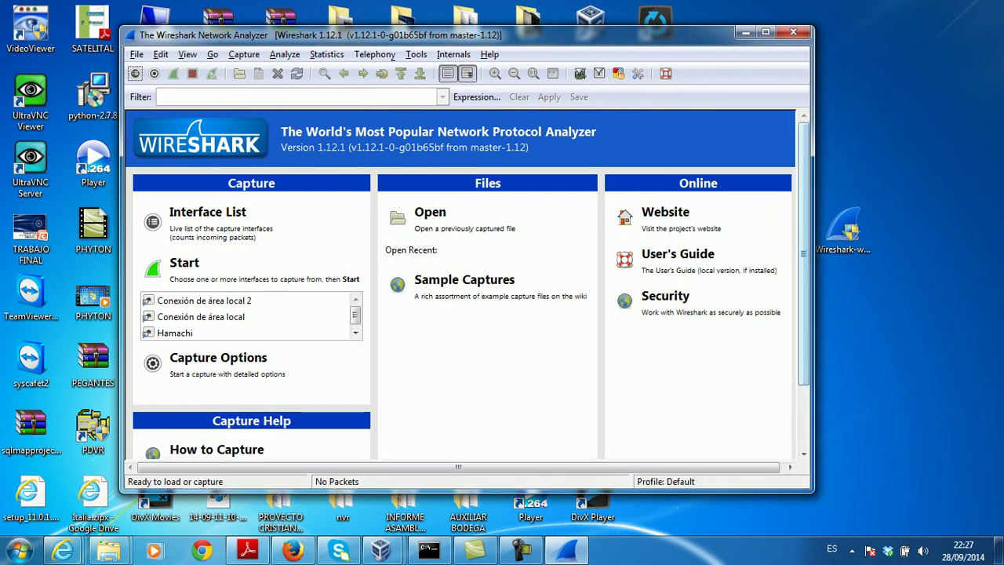
scroll(463, 314, "down", 3)
scroll(463, 314, "up", 3)
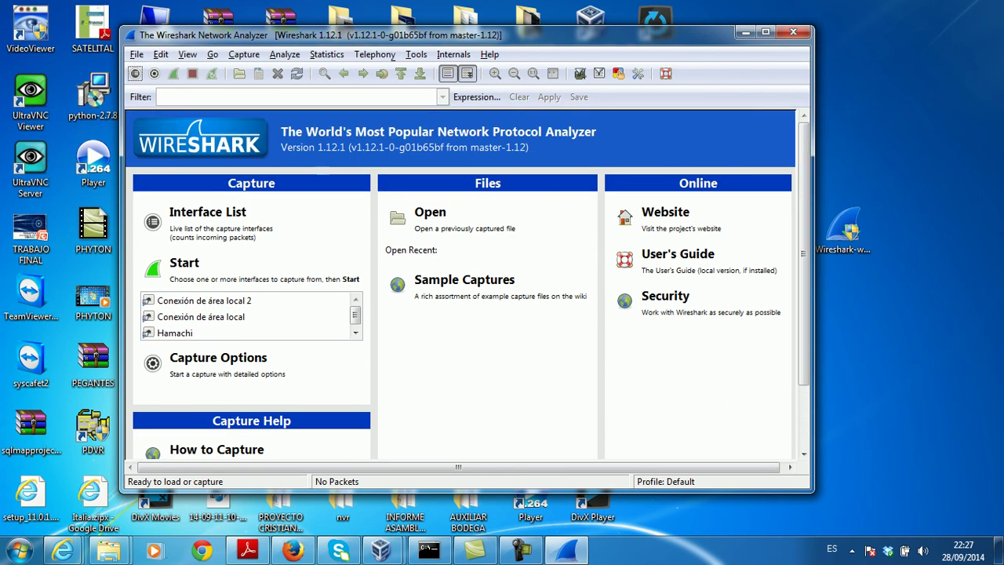
mouse_move(313, 35)
left_mouse_down()
mouse_move(274, 41)
mouse_move(309, 41)
left_mouse_up()
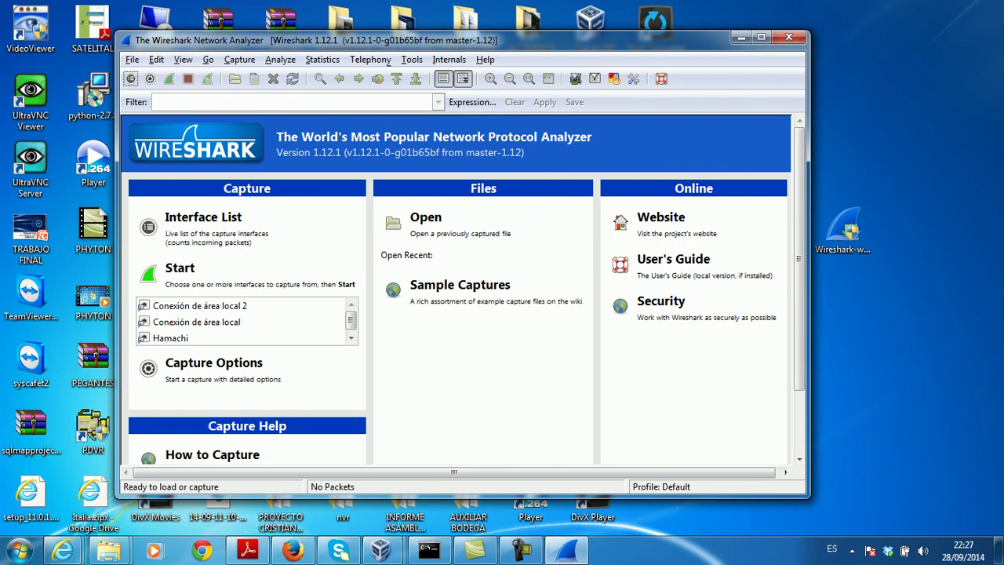
scroll(463, 290, "down", 1)
scroll(463, 290, "up", 1)
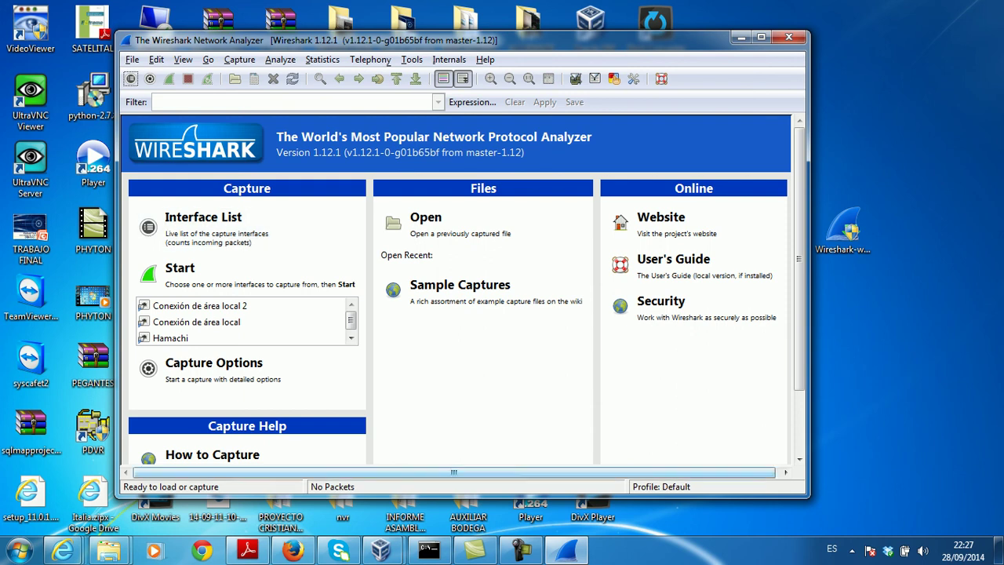
left_click(521, 549)
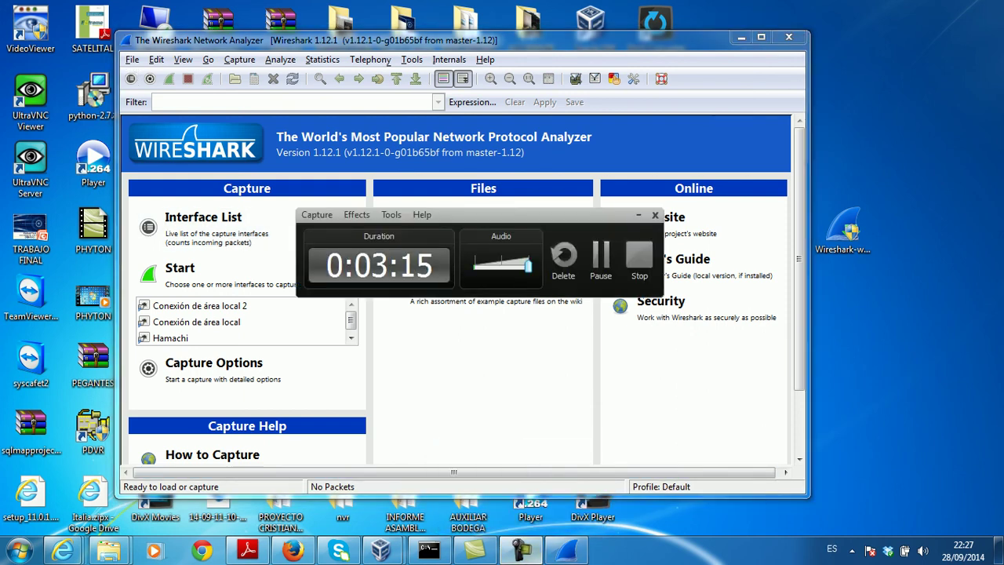